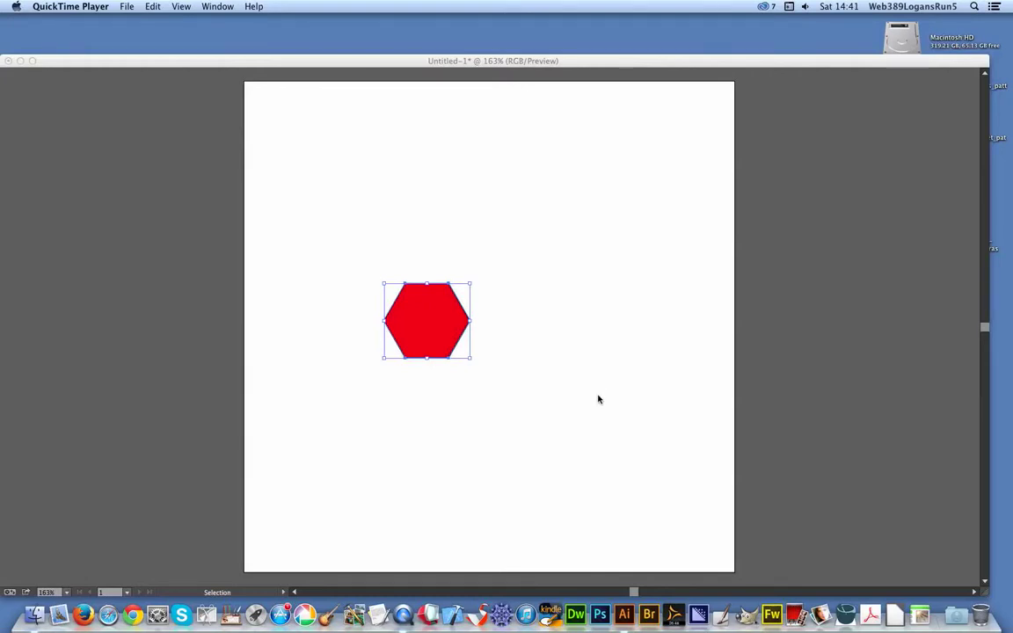
# Bring the Illustrator document holding the red hexagon to the front
pyautogui.click(583, 393)
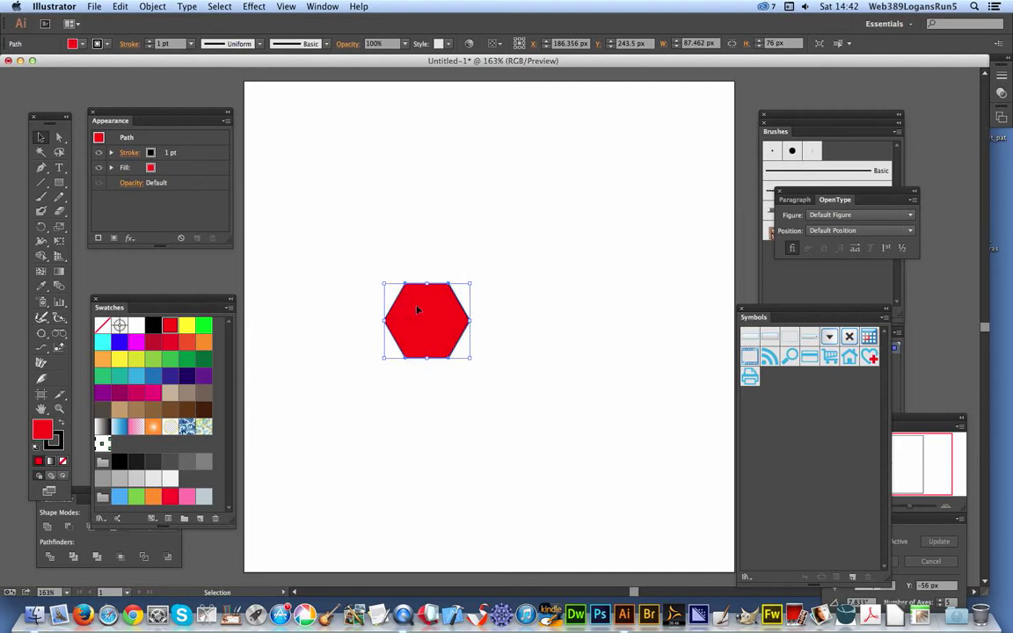
# Turn the red hexagon into New Pattern 2 with Object > Pattern > Make
pyautogui.click(151, 7)
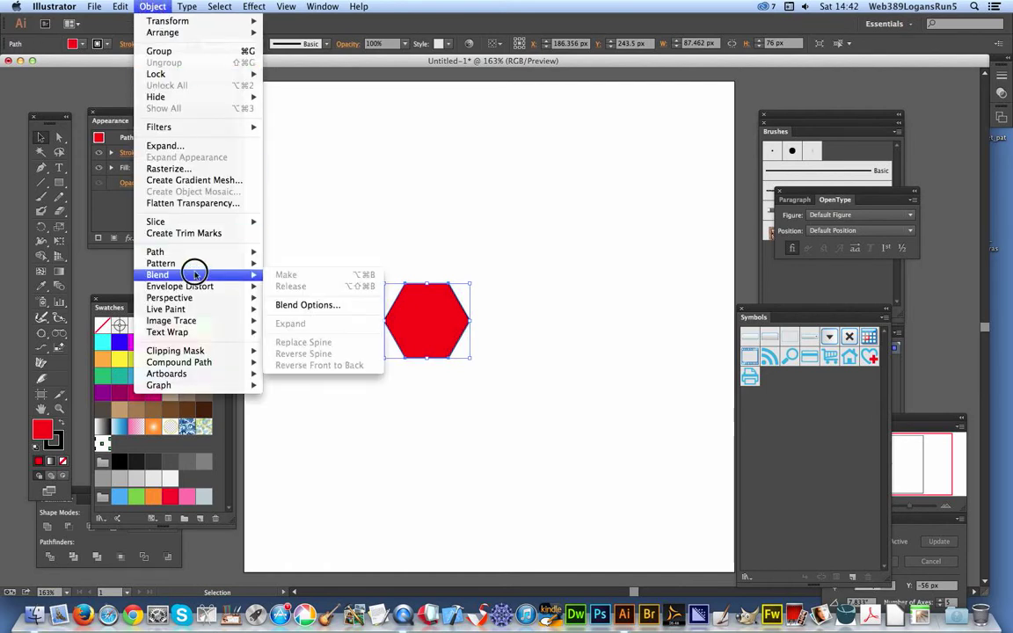
pyautogui.moveTo(227, 265)
pyautogui.click(284, 262)
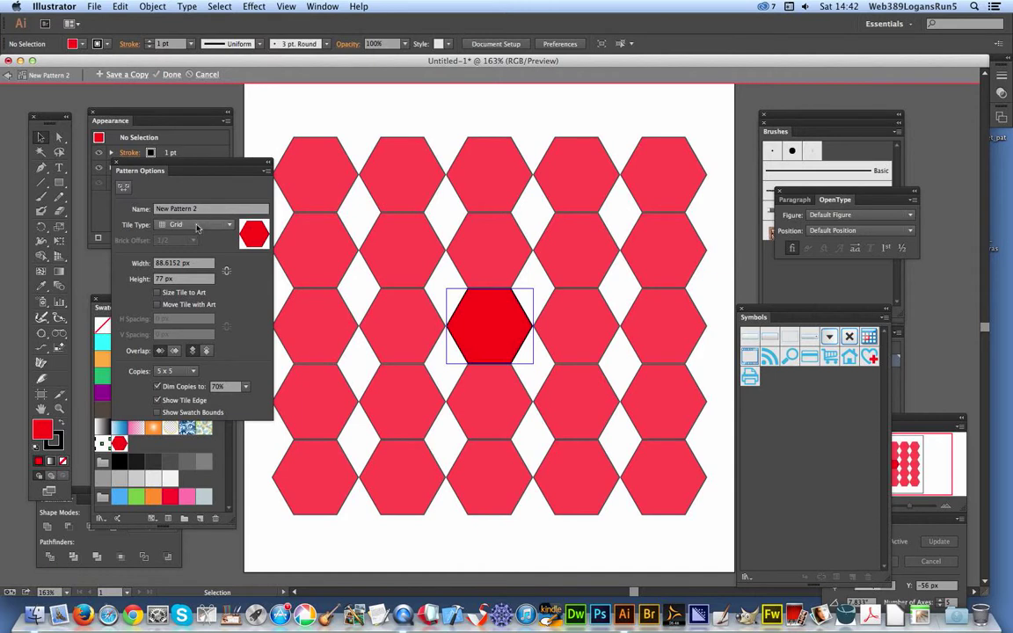
# Tile the pattern Brick by Row, trying a 1/3 brick offset before returning to 1/2
pyautogui.click(197, 226)
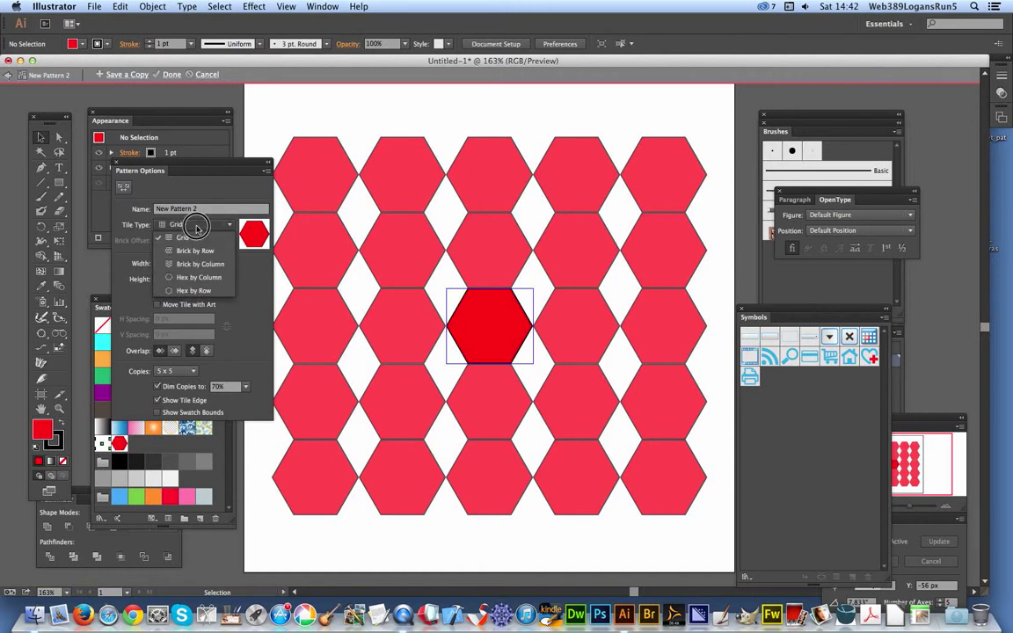
pyautogui.click(202, 252)
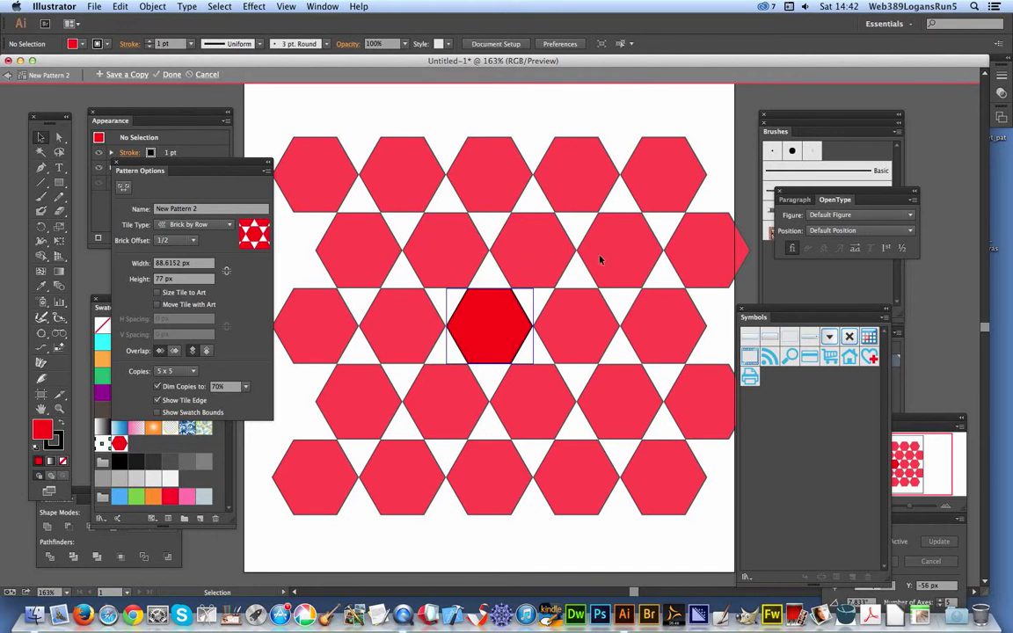
pyautogui.click(189, 242)
pyautogui.click(167, 219)
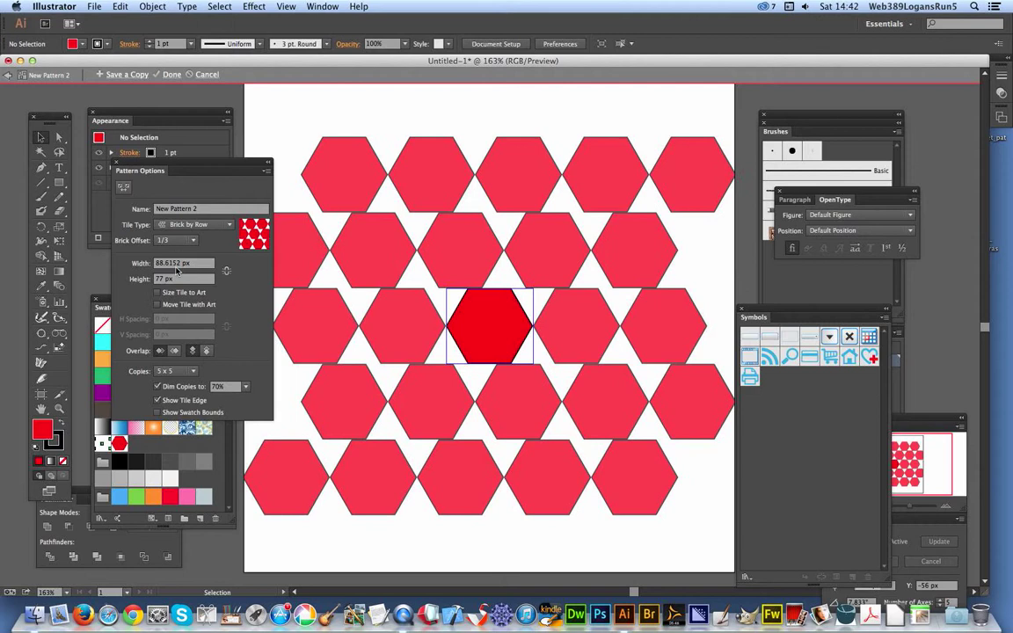
pyautogui.click(180, 240)
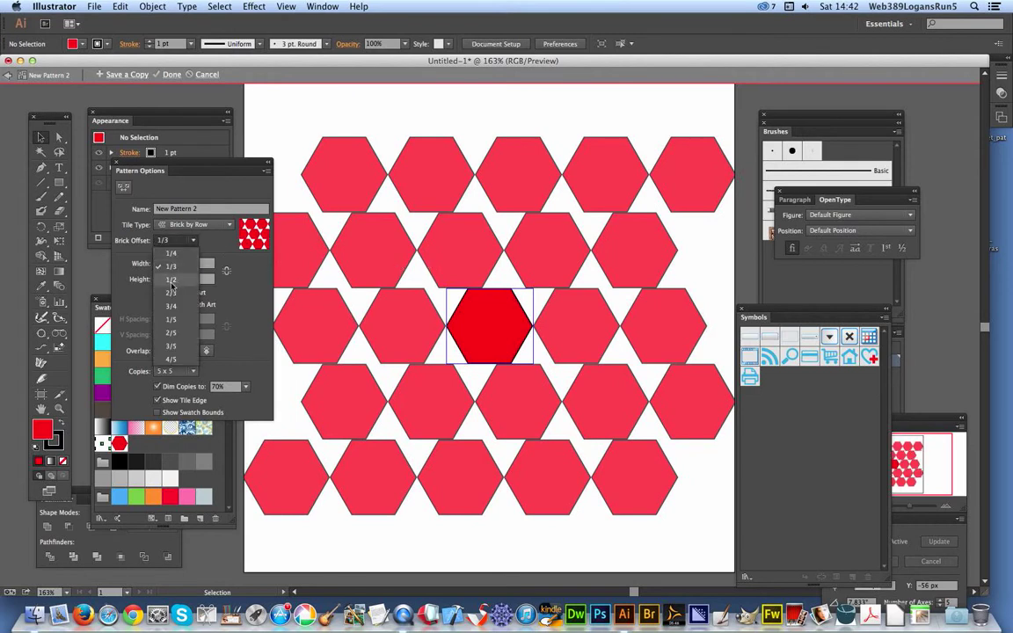
pyautogui.click(168, 225)
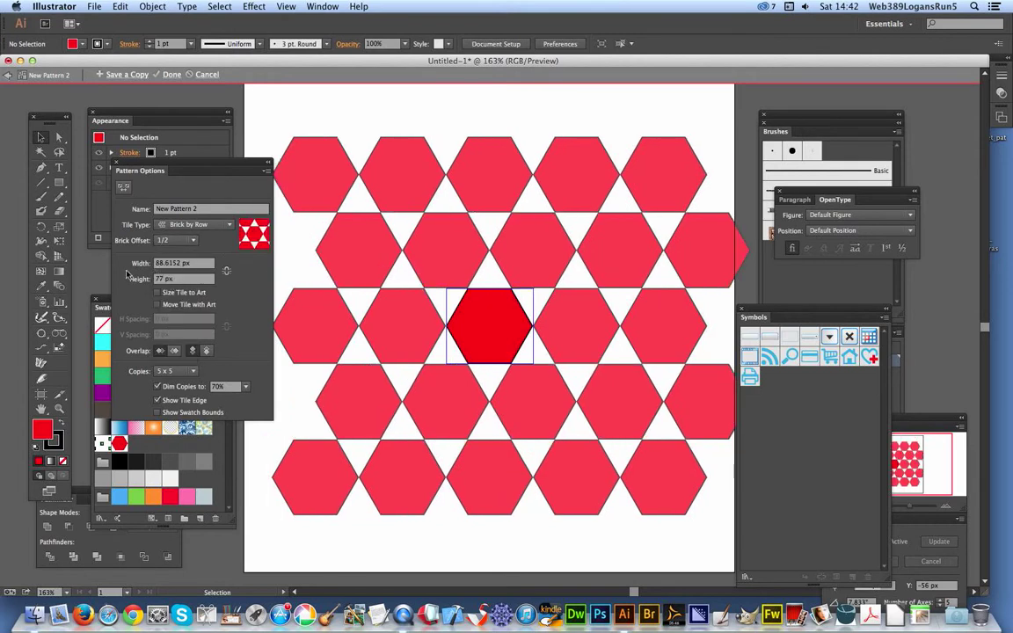
# Try Hex by Column tiling, then settle on Hex by Row
pyautogui.click(190, 225)
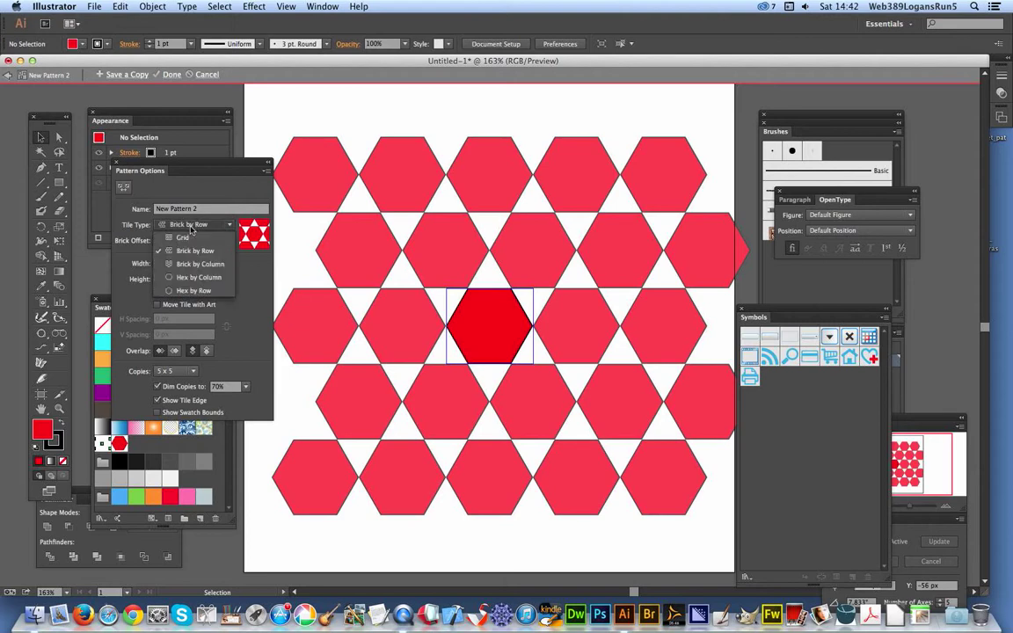
pyautogui.click(180, 253)
pyautogui.click(190, 225)
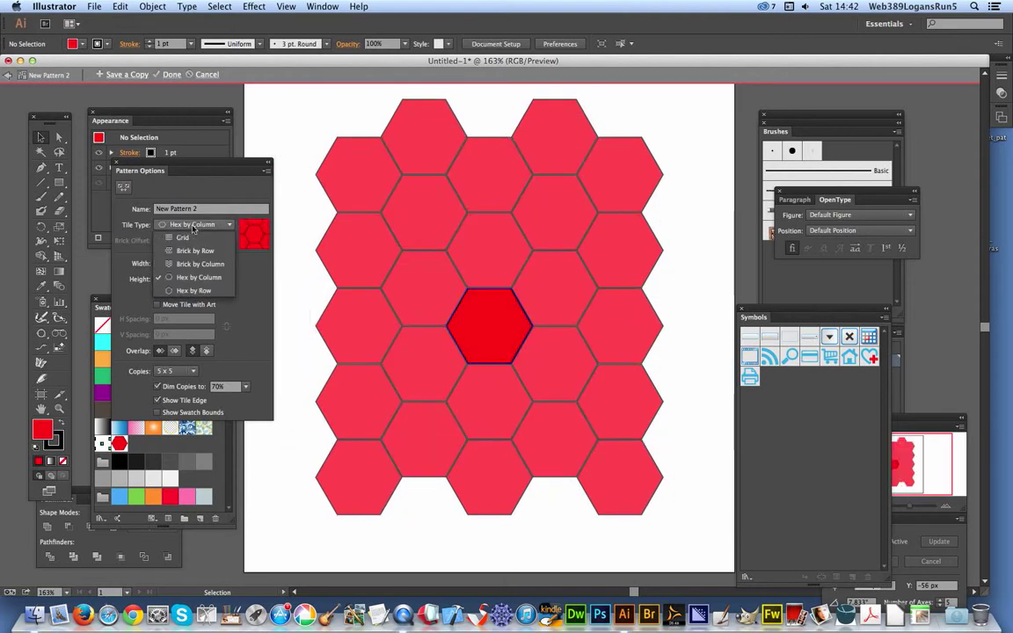
pyautogui.click(180, 292)
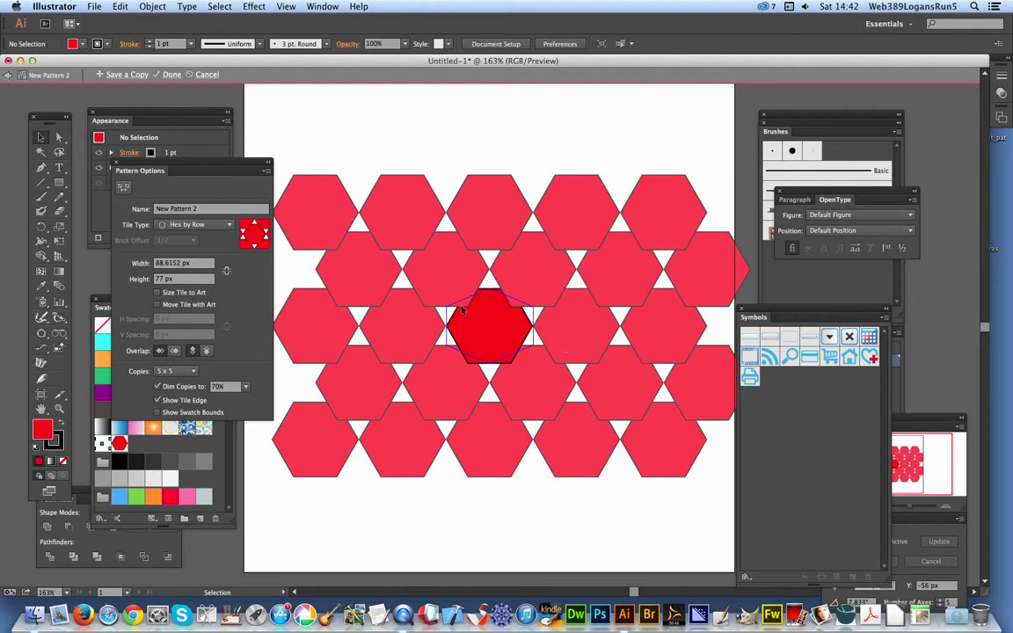
# Set the overlap to top and left in front, tile Hex by Column, and select the center hexagon
pyautogui.click(193, 352)
pyautogui.click(161, 351)
pyautogui.click(189, 224)
pyautogui.click(181, 283)
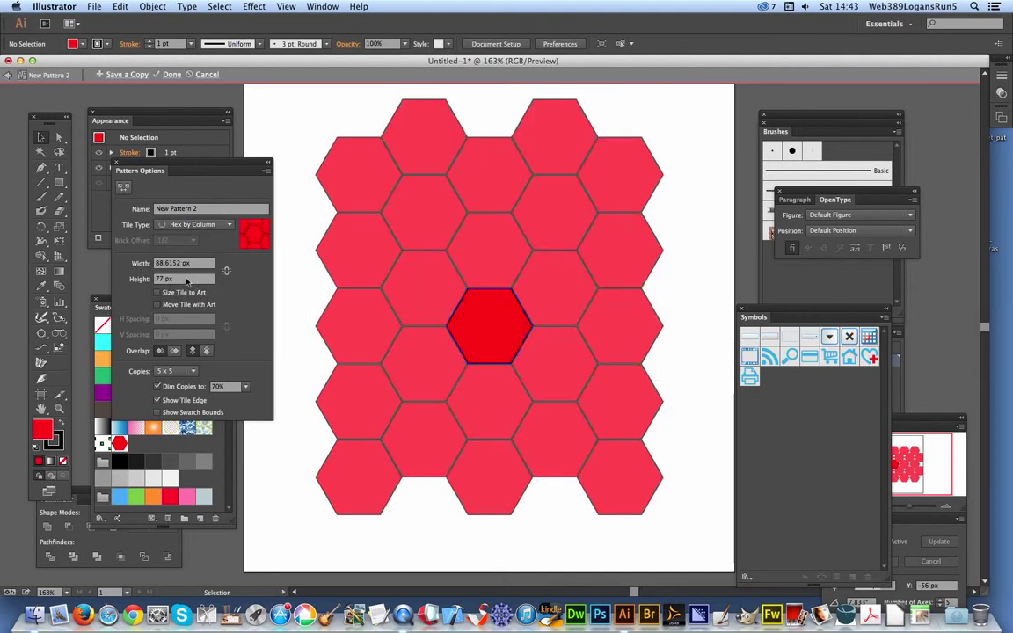
pyautogui.click(509, 330)
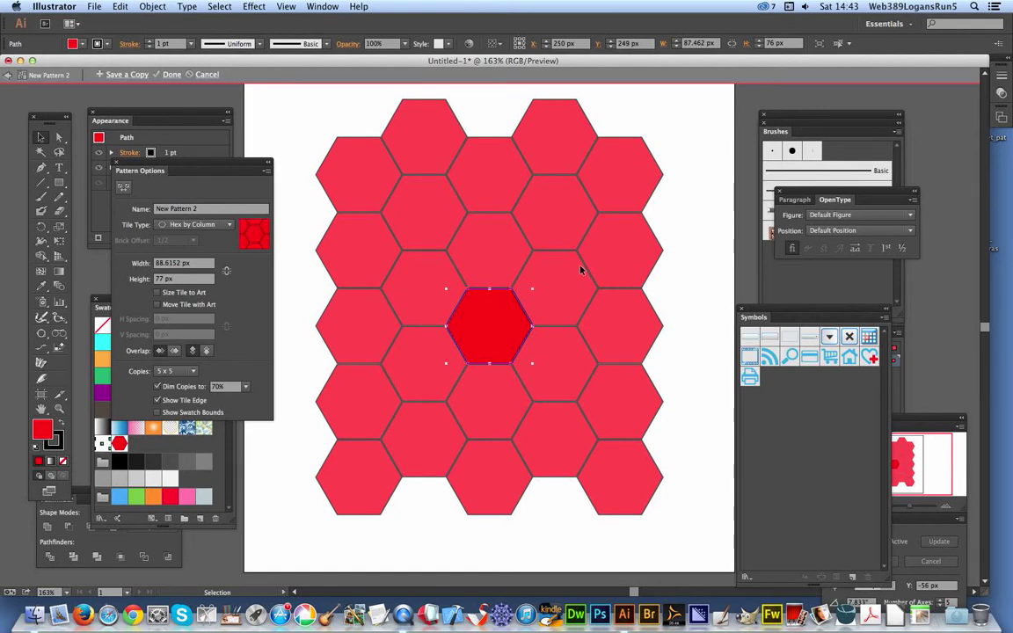
# Size the tile to art with 20 px H and V spacing, and stretch the hexagon to 69.99 x 93.638 px
pyautogui.click(158, 293)
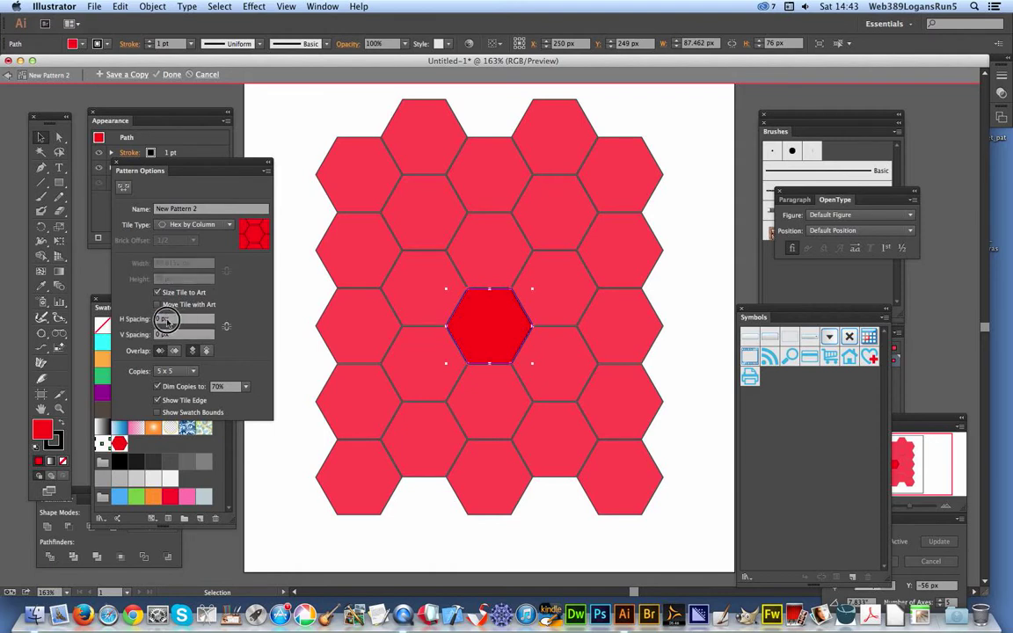
pyautogui.click(160, 320)
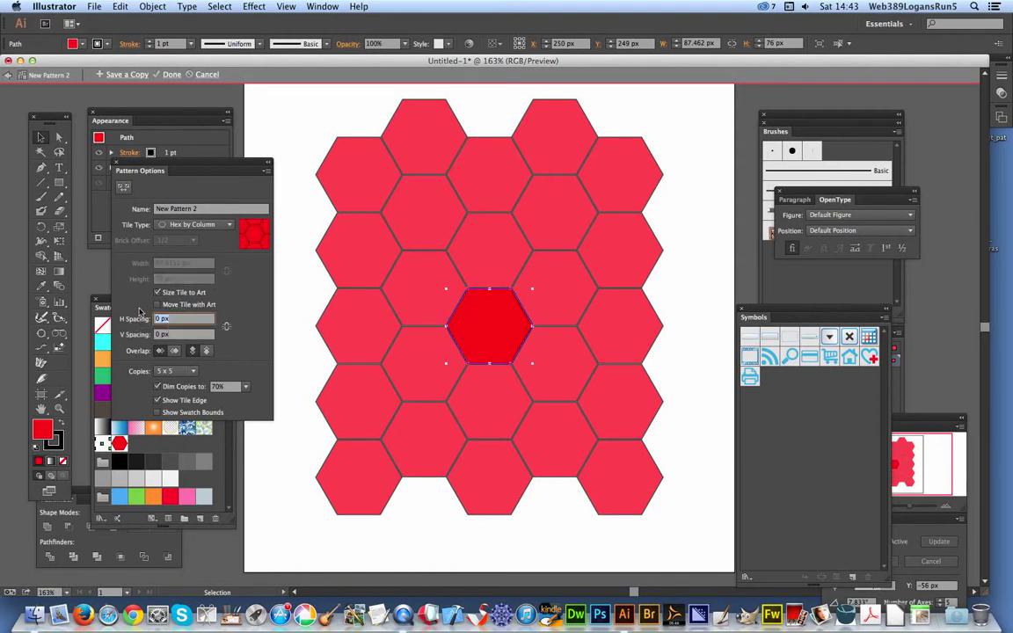
pyautogui.write('20')
pyautogui.press('Tab')
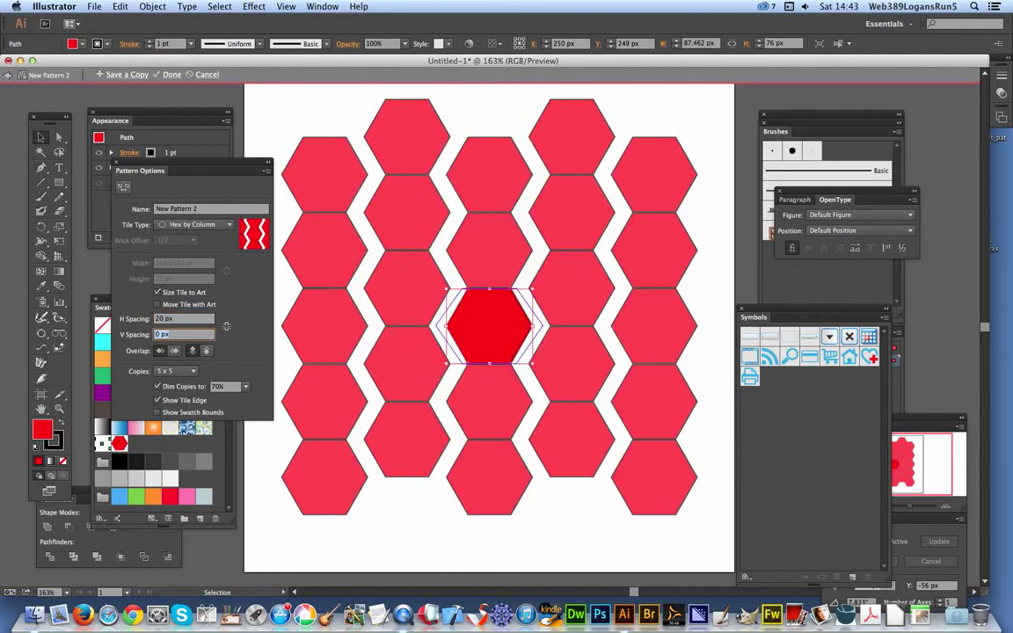
pyautogui.write('20')
pyautogui.press('Tab')
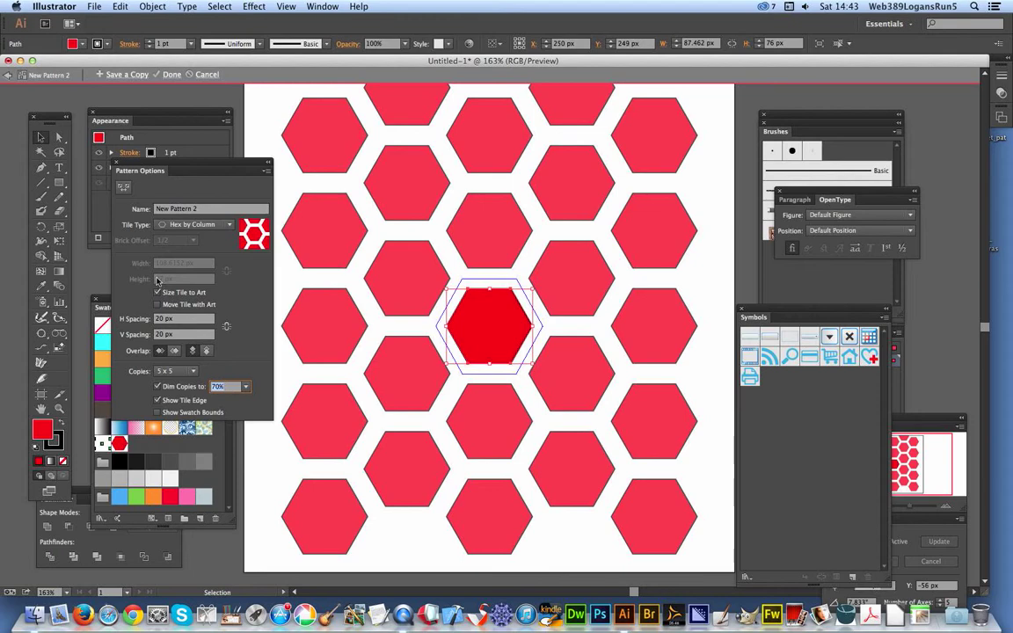
pyautogui.moveTo(446, 288); pyautogui.dragTo(497, 271)
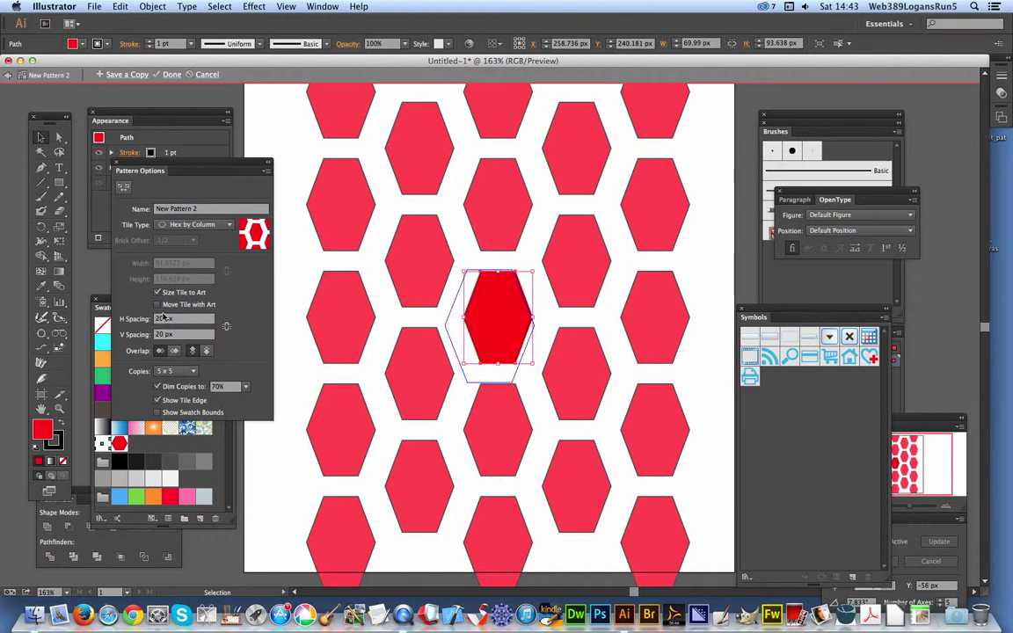
# Turn off Size Tile to Art and shrink the hexagon to 59.141 x 74.921 px
pyautogui.click(157, 292)
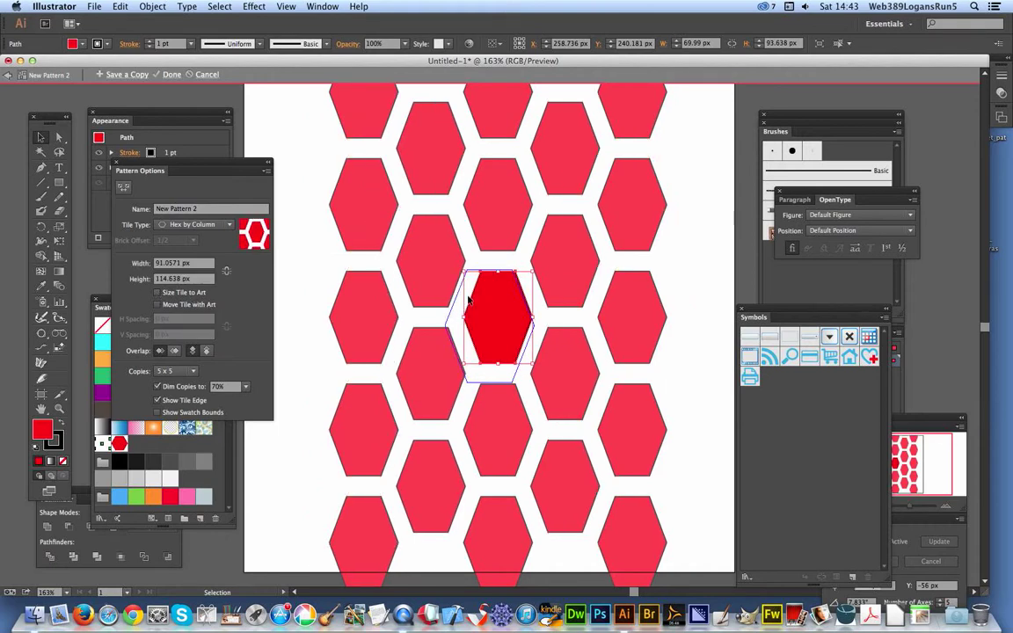
pyautogui.moveTo(463, 271); pyautogui.dragTo(486, 321)
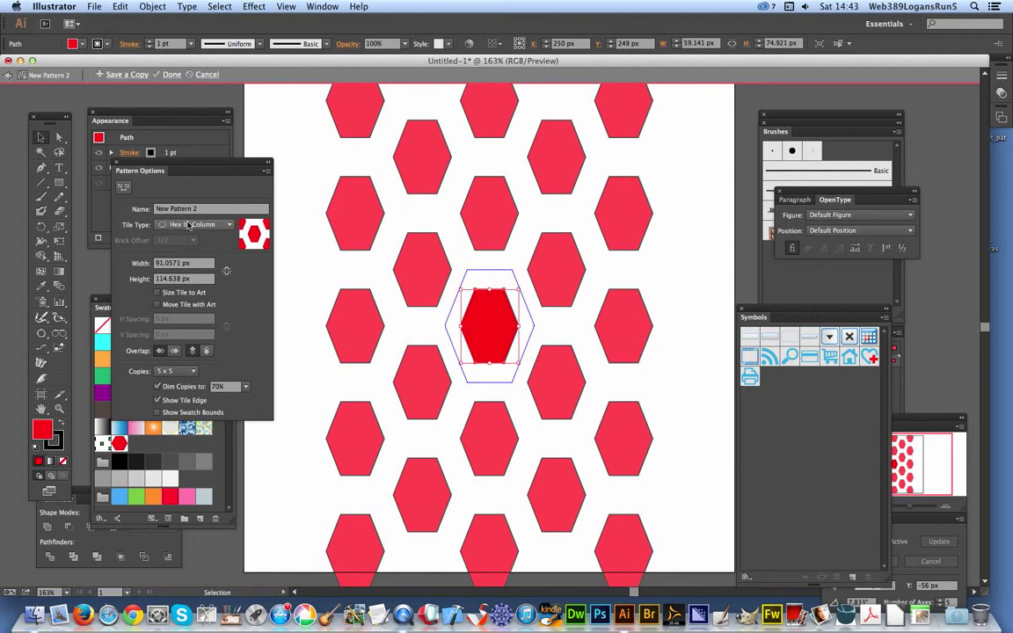
# Set the pattern tile width to 300 px, then narrow it to 20 px
pyautogui.click(134, 260)
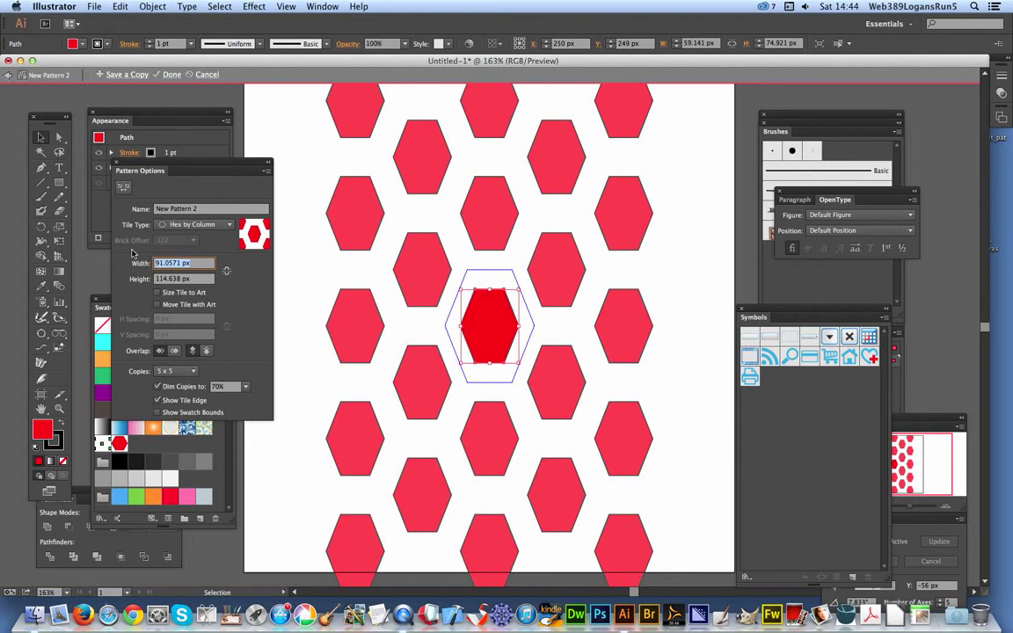
pyautogui.write('300')
pyautogui.press('Tab')
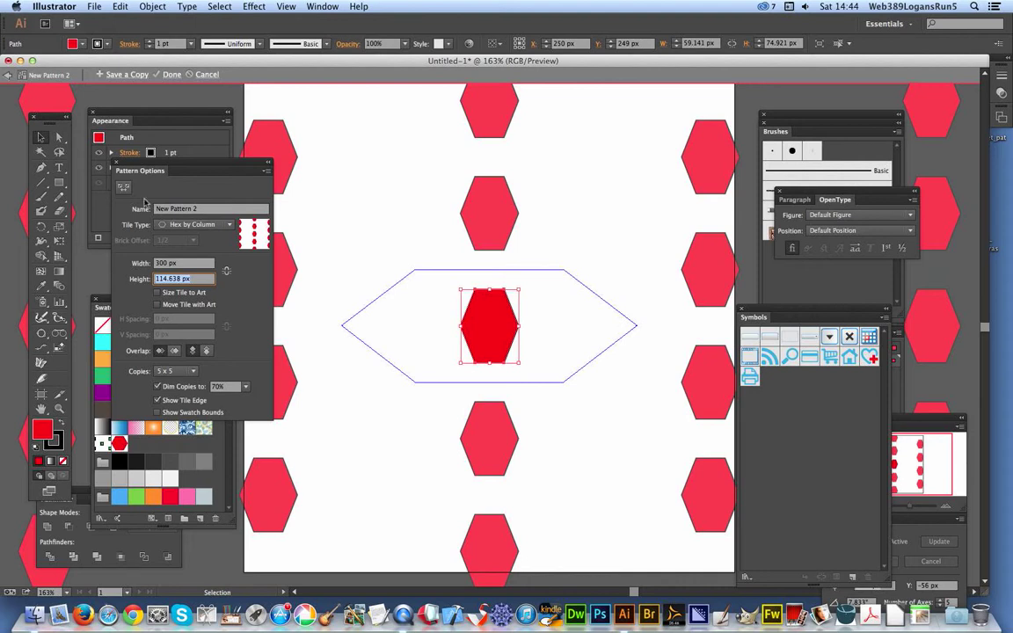
pyautogui.click(142, 266)
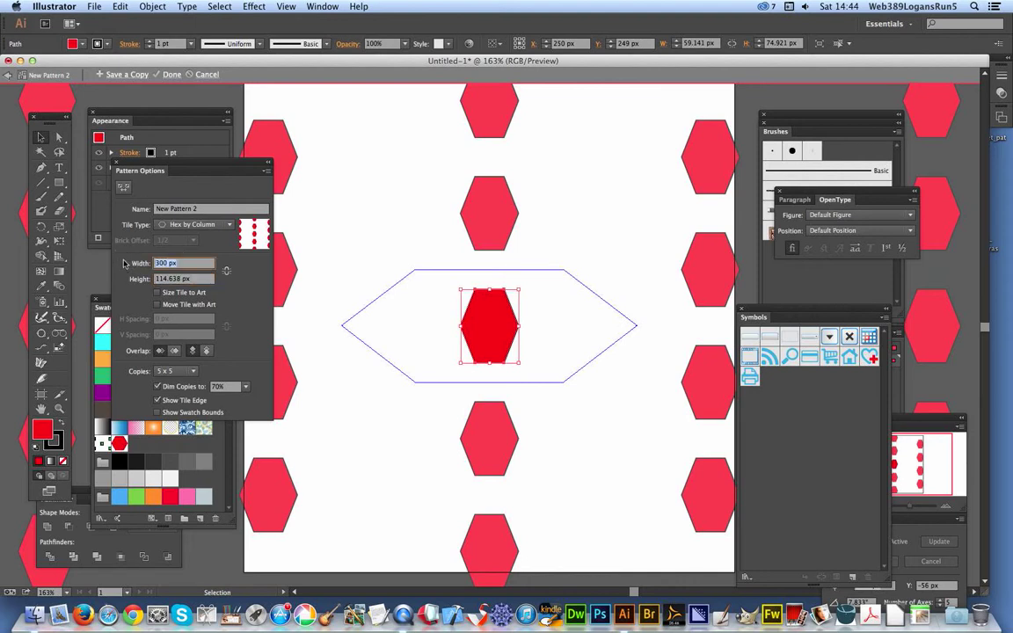
pyautogui.write('20')
pyautogui.press('Tab')
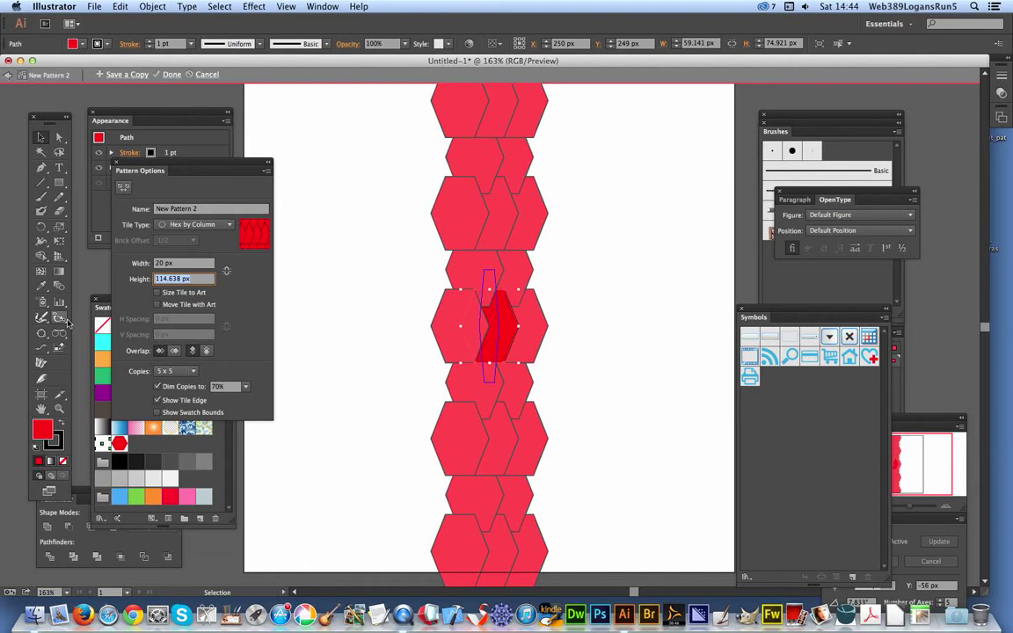
# Swap the overlap order back and resize the tile to 200 px wide by 500 px high
pyautogui.click(175, 351)
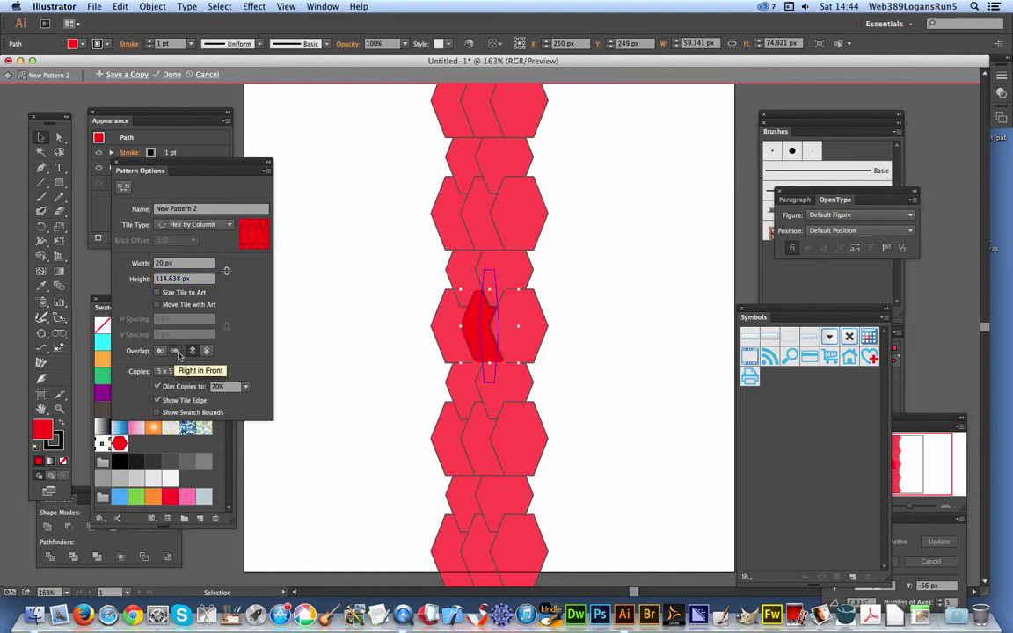
pyautogui.click(160, 351)
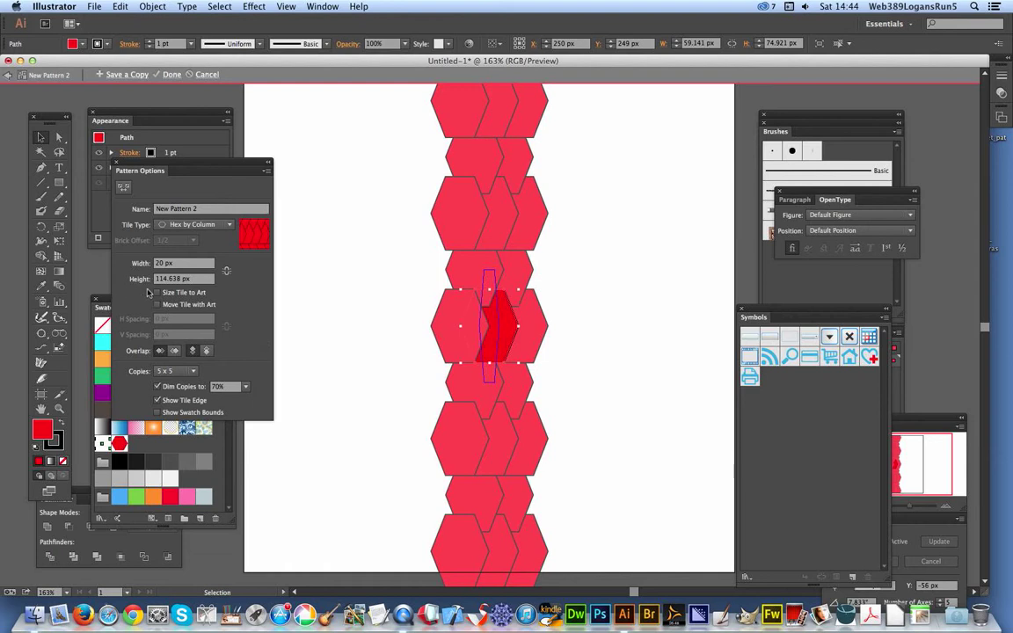
pyautogui.click(144, 261)
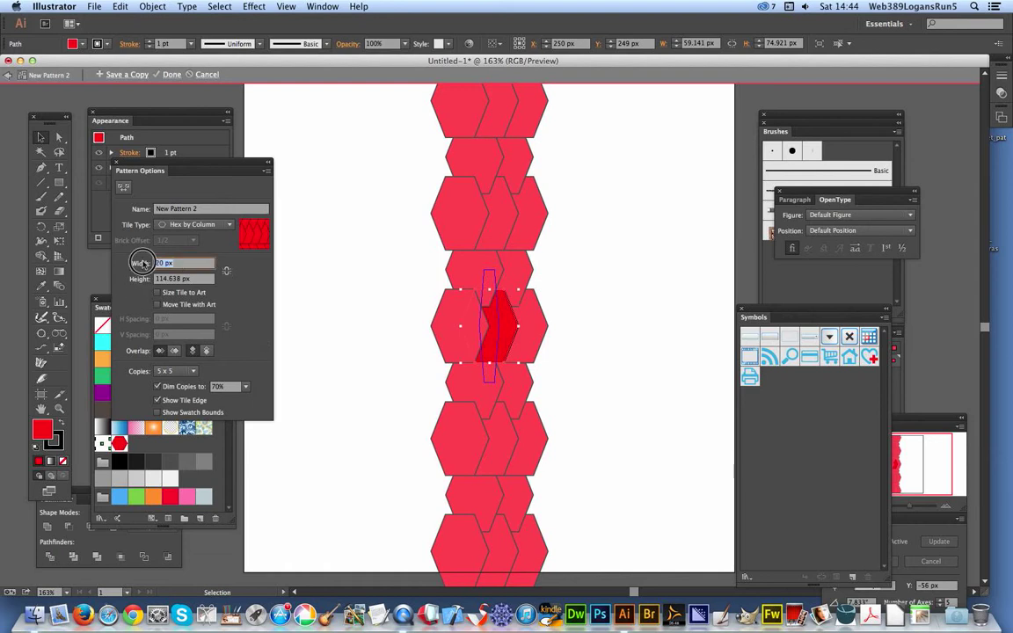
pyautogui.write('200')
pyautogui.press('Tab')
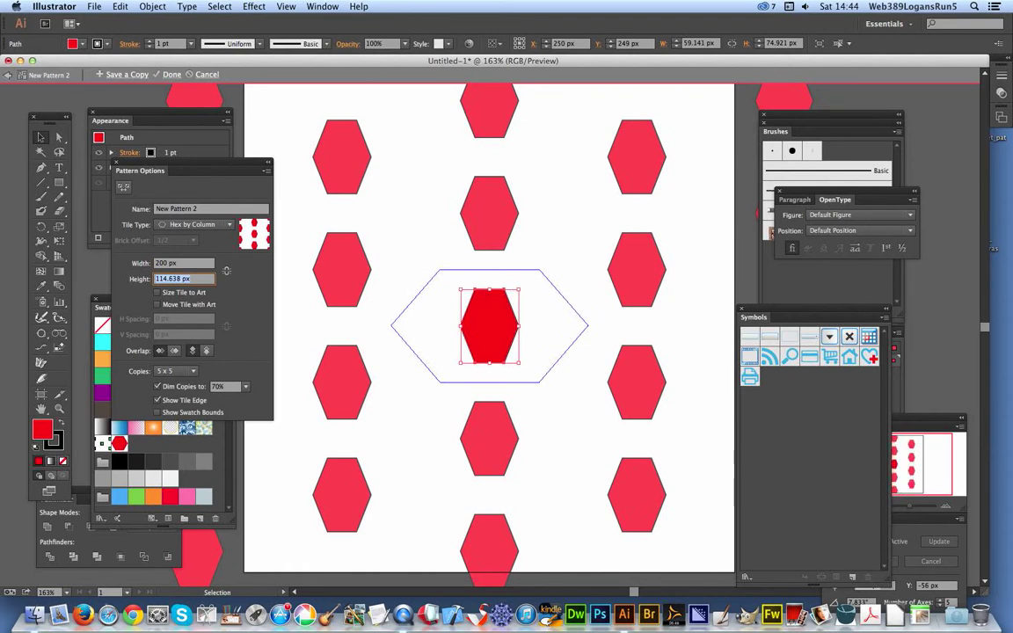
pyautogui.write('100')
pyautogui.write('500')
pyautogui.press('Tab')
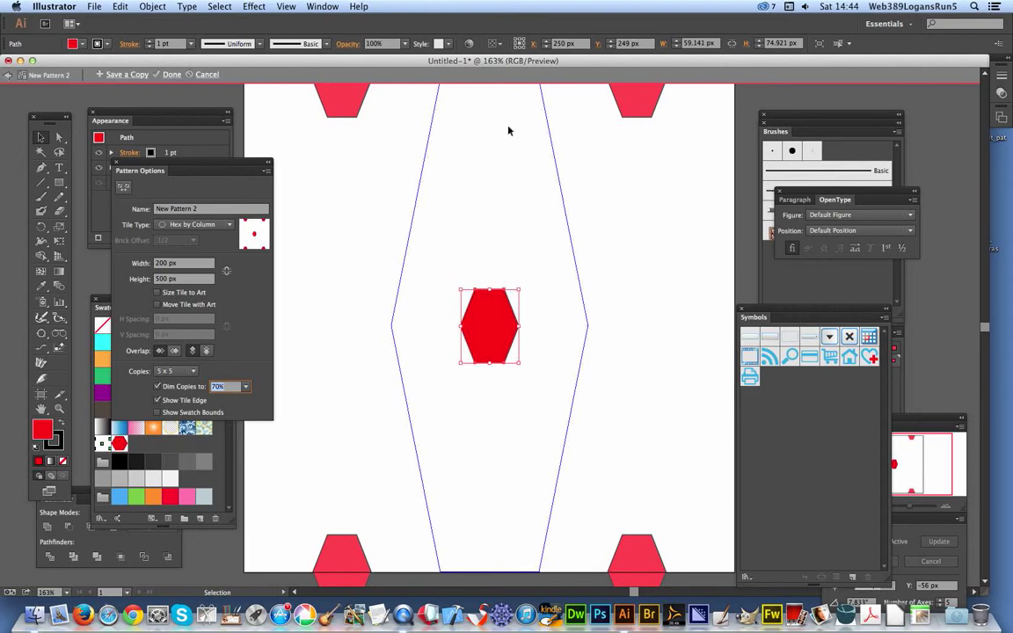
# Save a copy as New Pattern 3, cancel pattern editing, and delete the hexagon
pyautogui.click(127, 75)
pyautogui.click(603, 334)
pyautogui.click(196, 74)
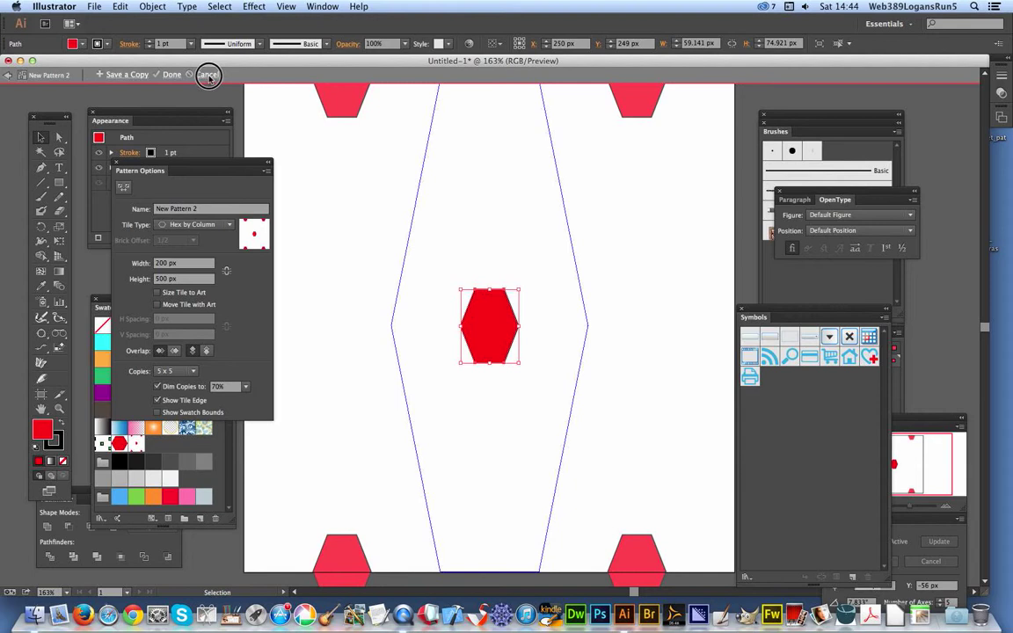
pyautogui.click(419, 318)
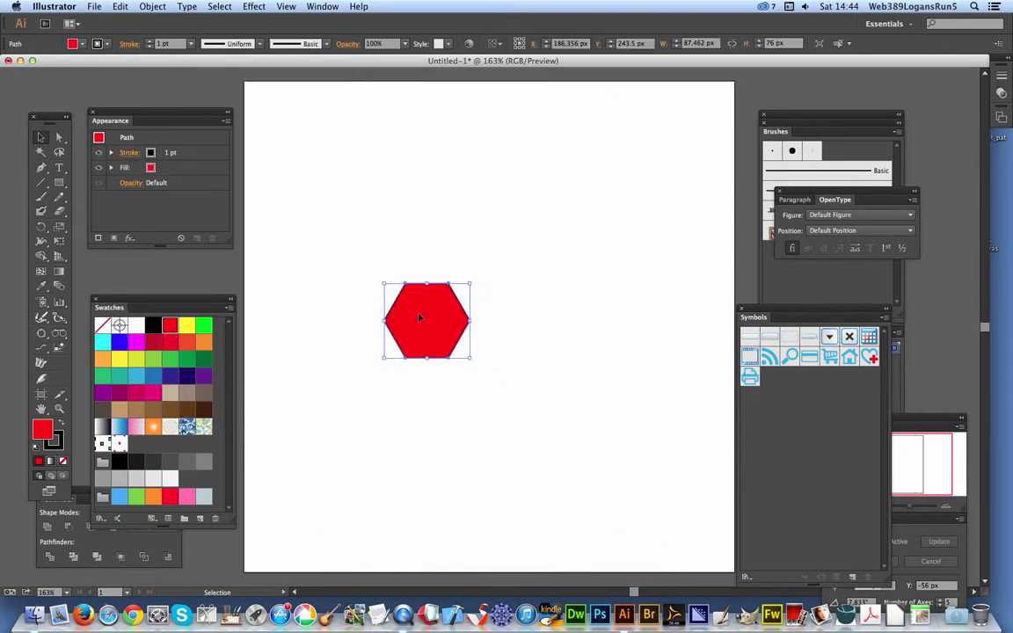
pyautogui.press('Delete')
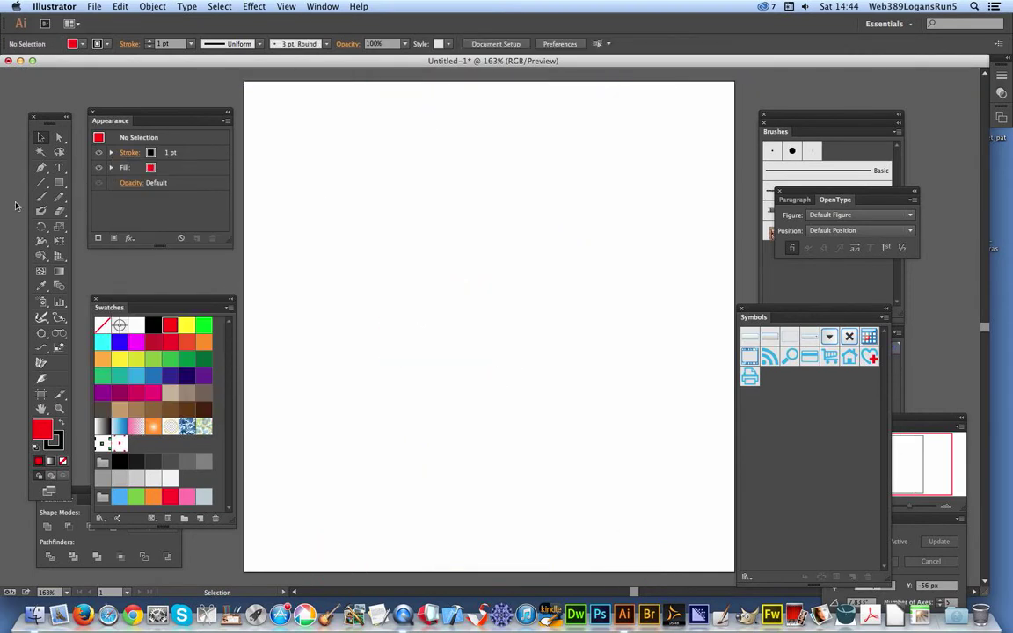
# Draw a small red square with the Rectangle tool and make it into a new pattern
pyautogui.click(58, 182)
pyautogui.moveTo(457, 326); pyautogui.dragTo(510, 376)
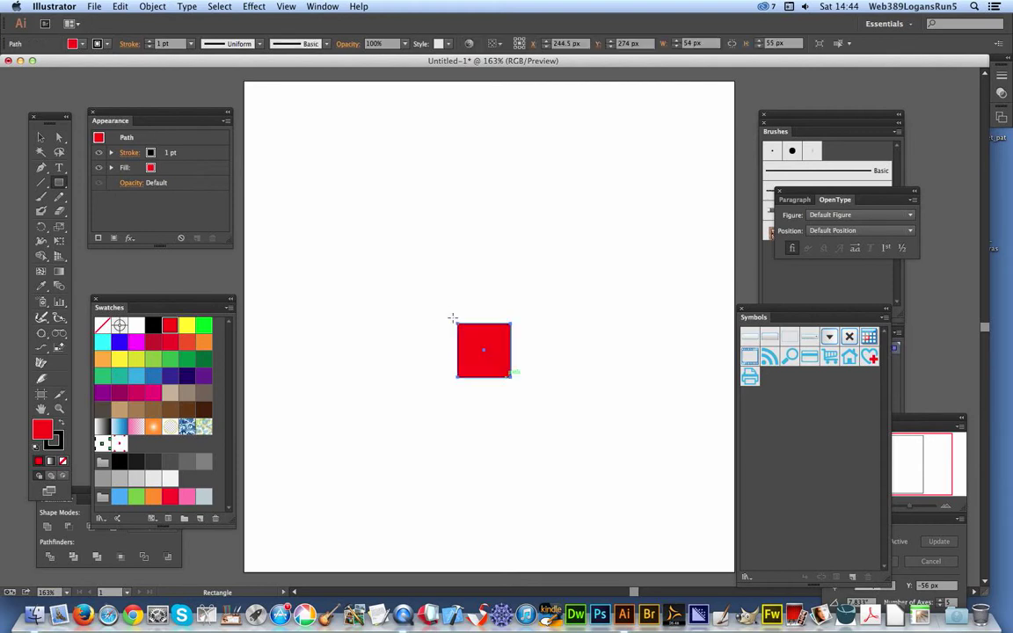
pyautogui.click(154, 7)
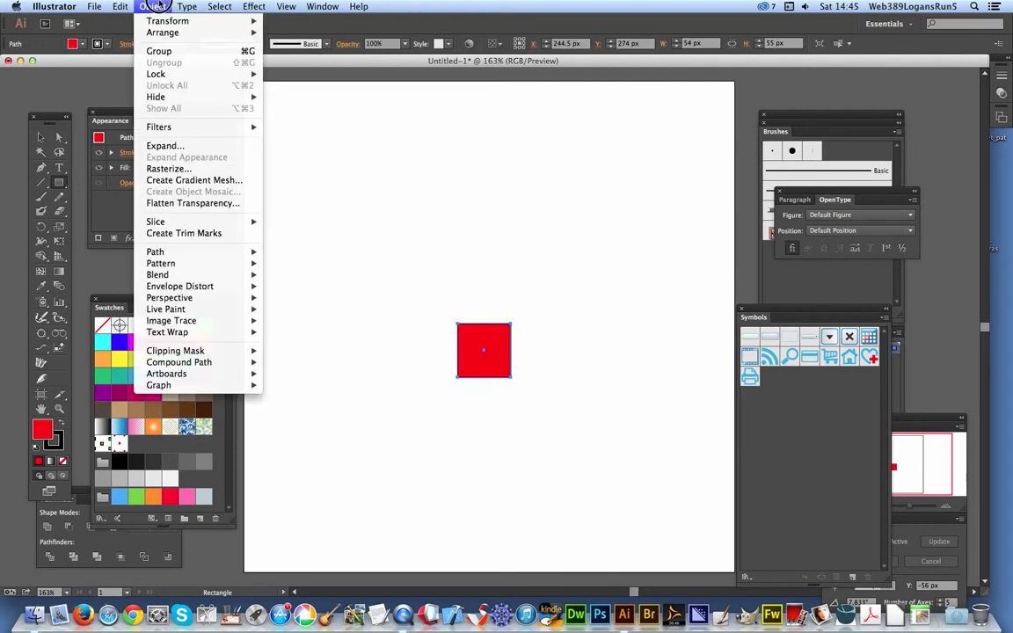
pyautogui.moveTo(220, 263)
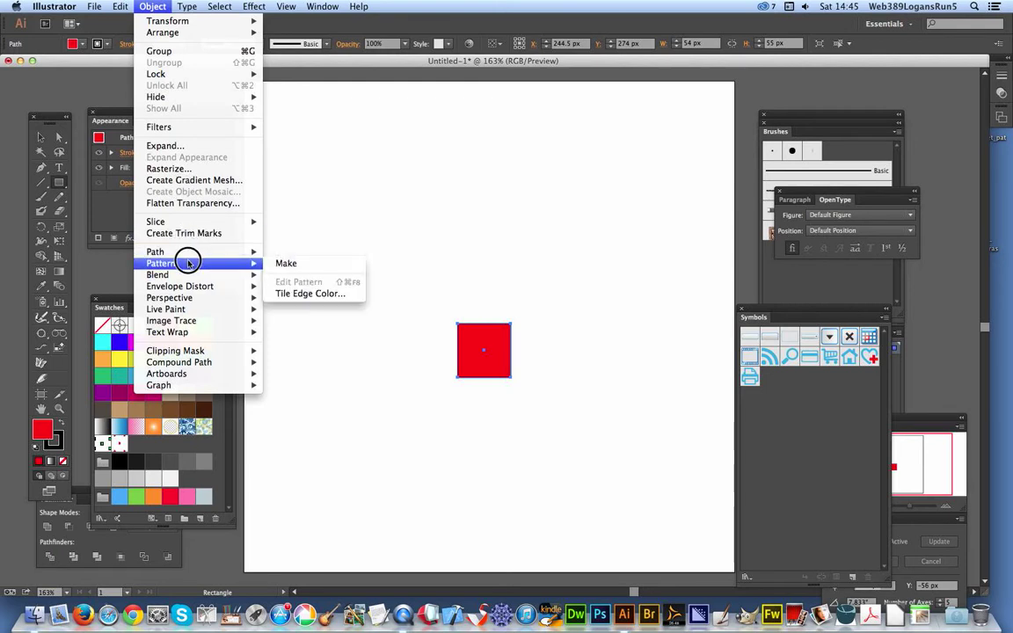
pyautogui.click(284, 264)
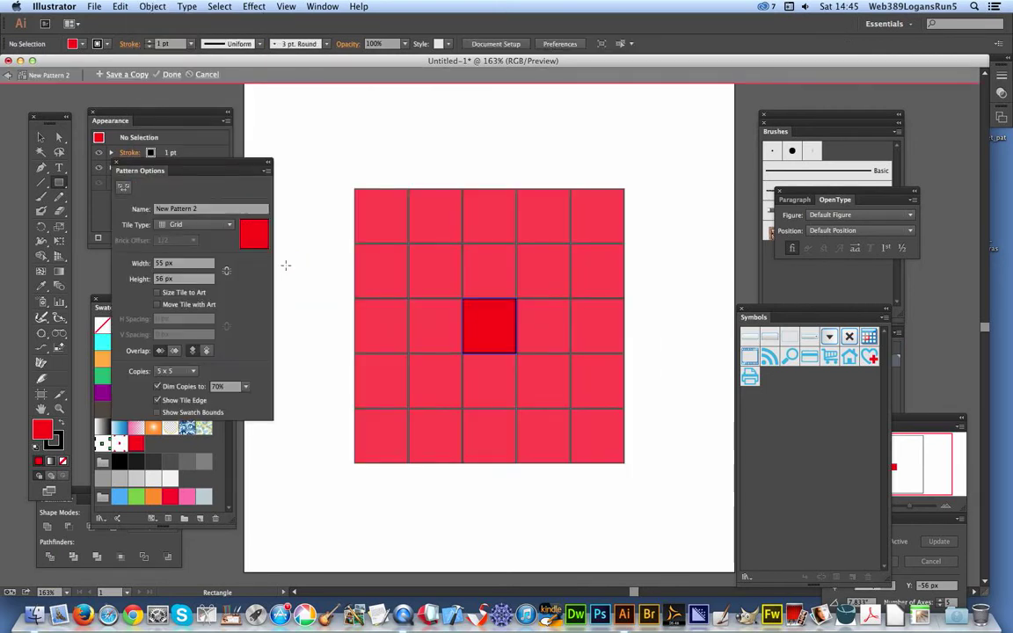
# Set the square pattern's Tile Type to Hex by Column
pyautogui.click(193, 224)
pyautogui.click(185, 280)
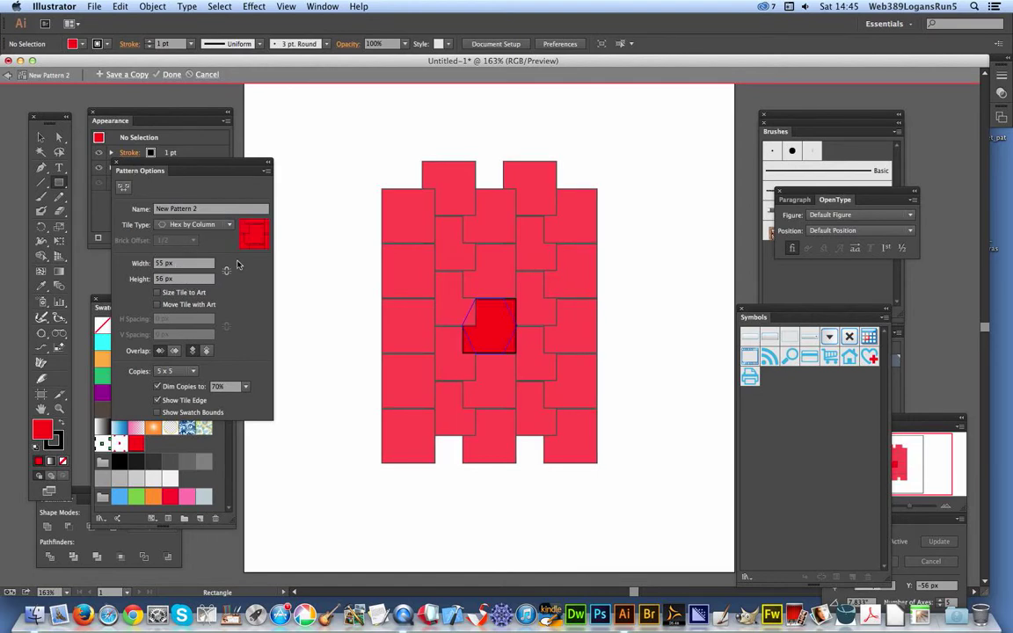
pyautogui.click(180, 263)
# Turn on Size Tile to Art and set both H and V Spacing to 50 px
pyautogui.click(158, 293)
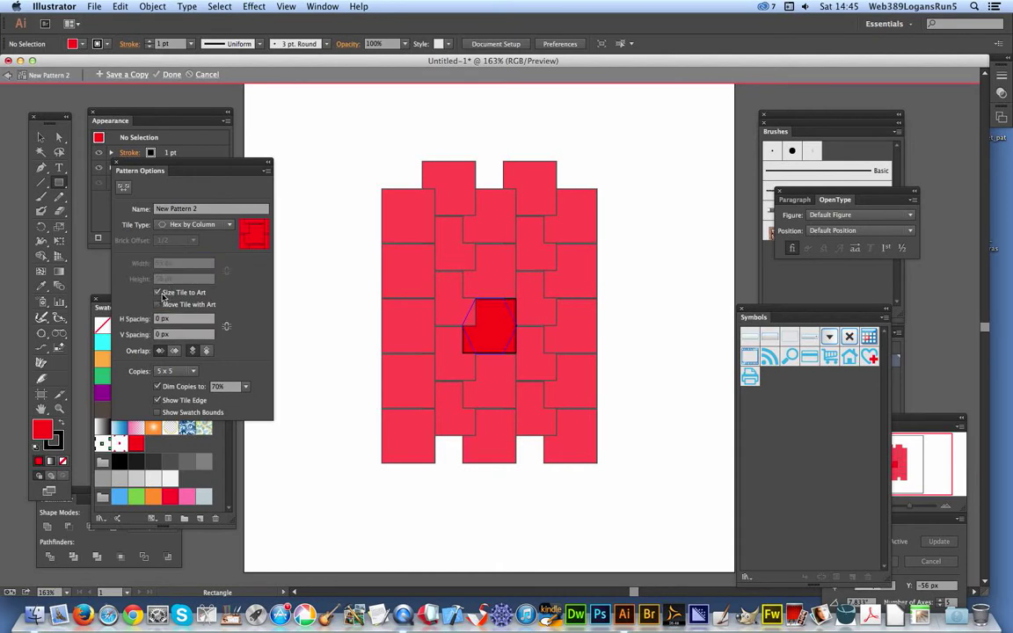
pyautogui.click(136, 320)
pyautogui.write('50')
pyautogui.press('Tab')
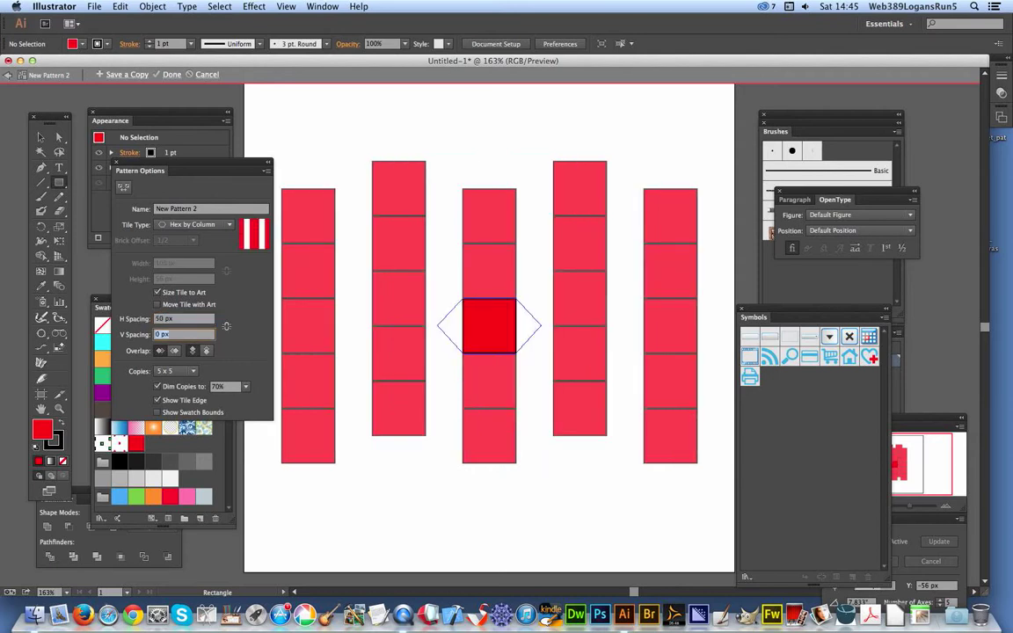
pyautogui.write('50')
pyautogui.press('Tab')
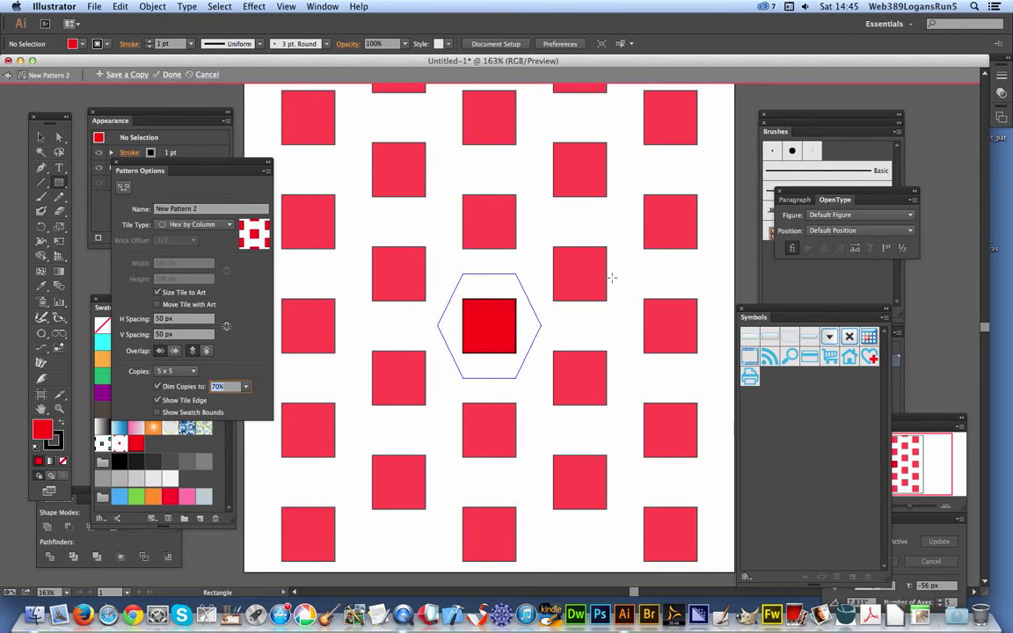
# Try Hex by Row tiling, then switch the tile type to Brick by Row
pyautogui.click(194, 224)
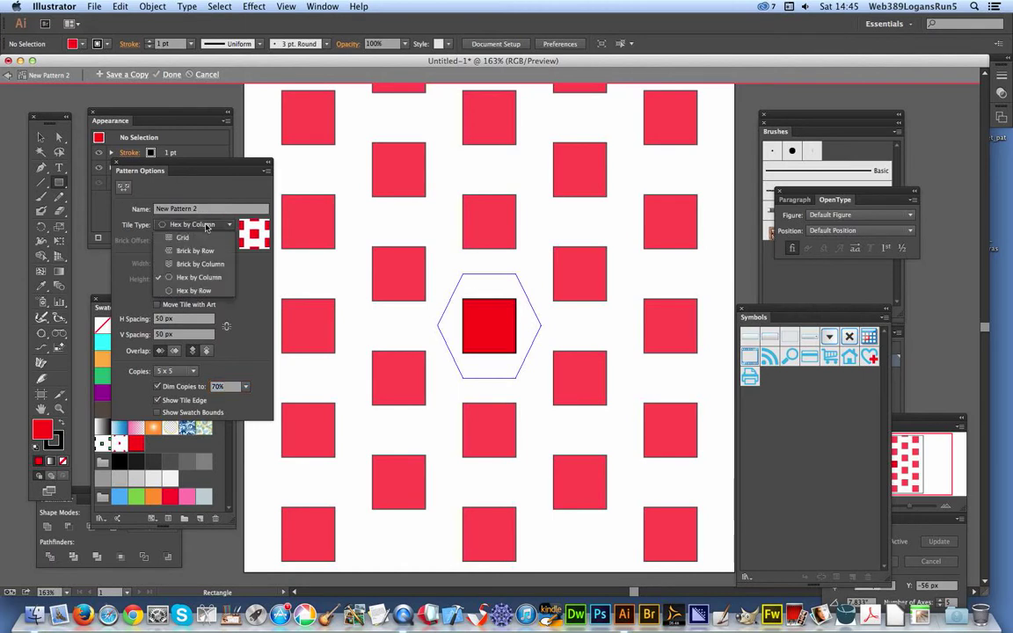
pyautogui.click(189, 291)
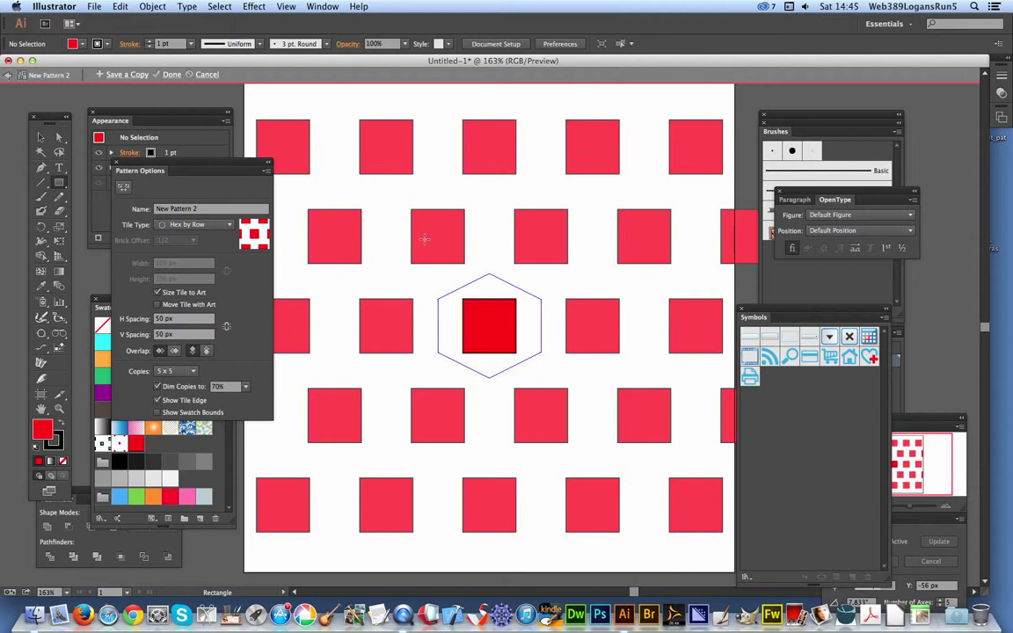
pyautogui.click(194, 224)
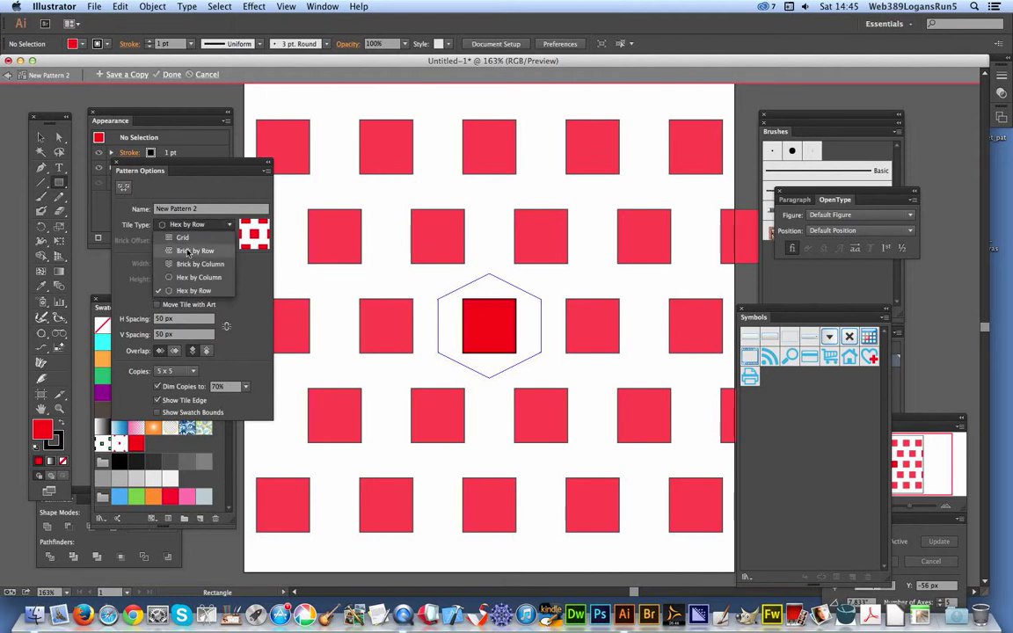
pyautogui.click(186, 220)
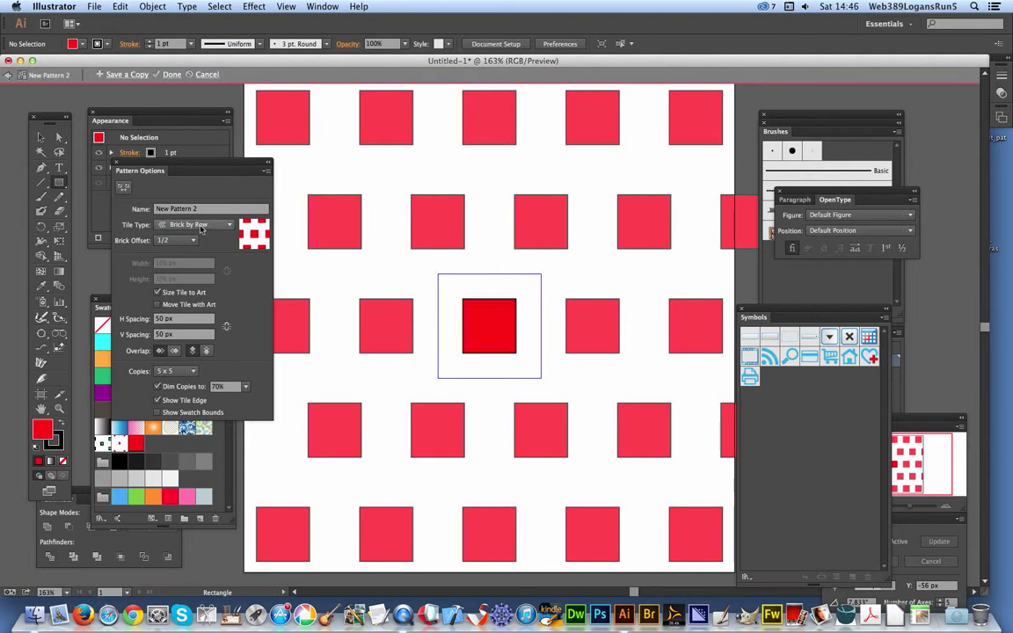
pyautogui.click(189, 224)
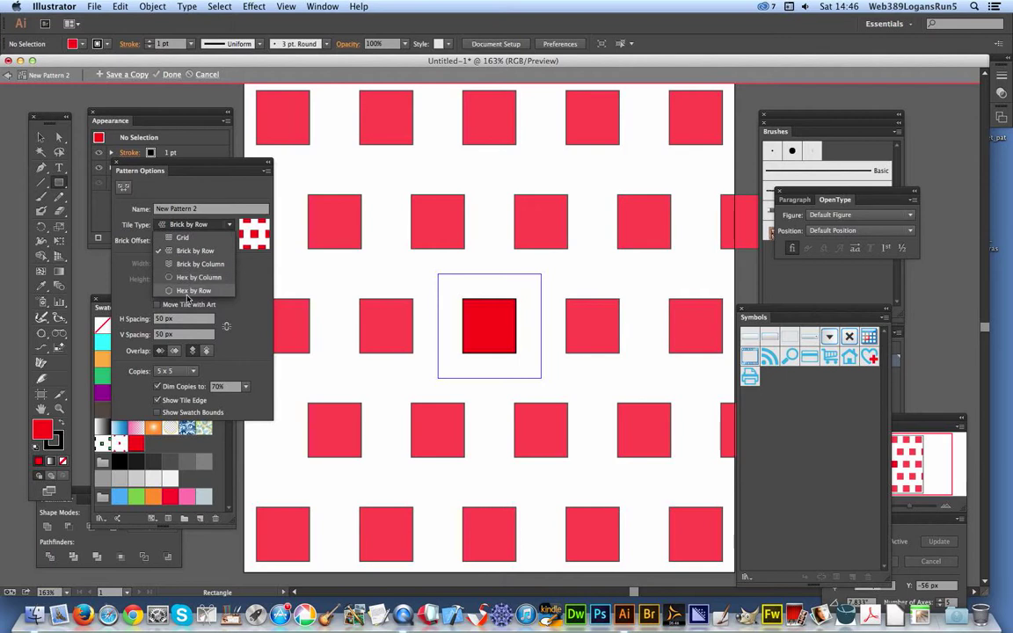